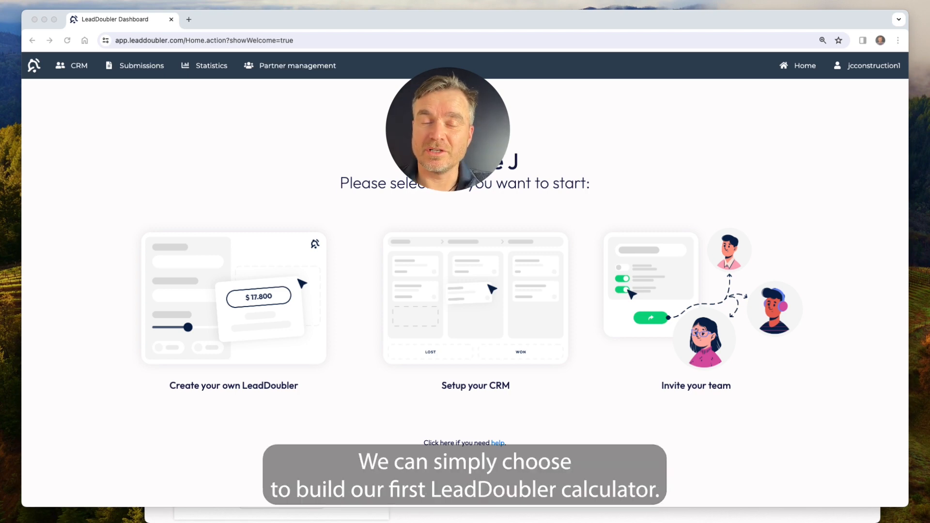
Start a new calculator from the dashboard with 'Create your own LeadDoubler'.
left_click(252, 301)
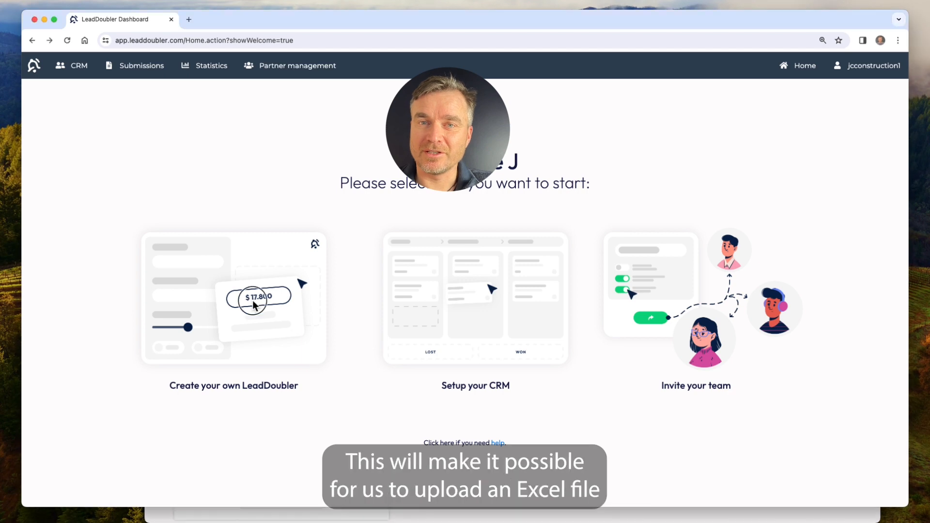
left_click(242, 303)
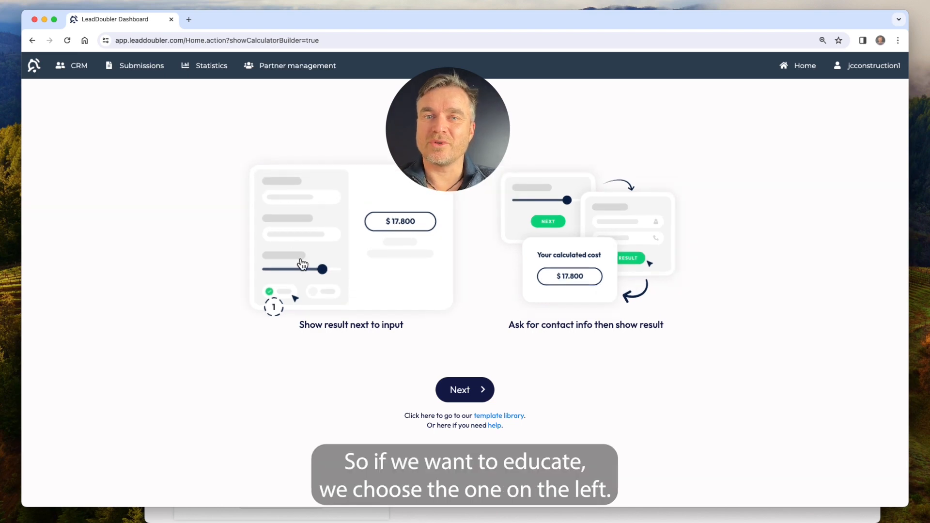
Choose 'Ask for contact info then show result', collecting Name and phone number, and continue.
left_click(609, 254)
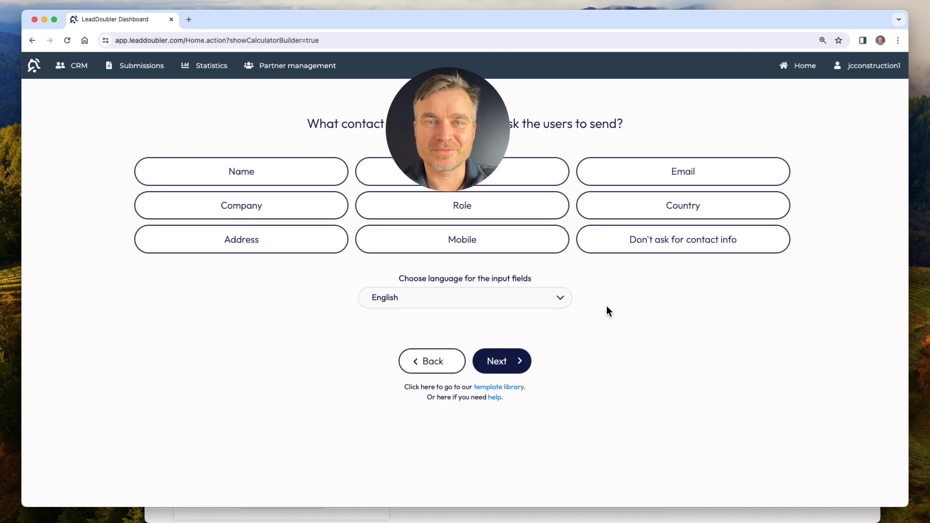
left_click(242, 172)
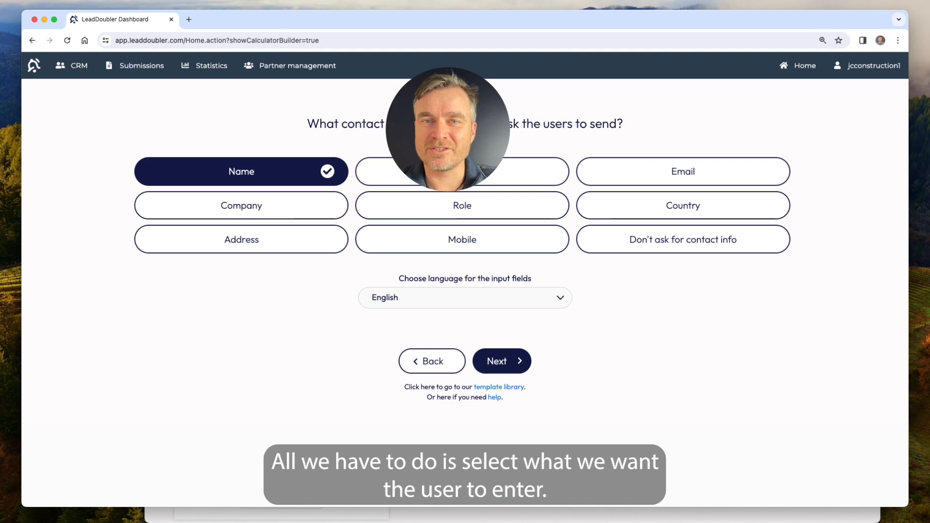
left_click(515, 178)
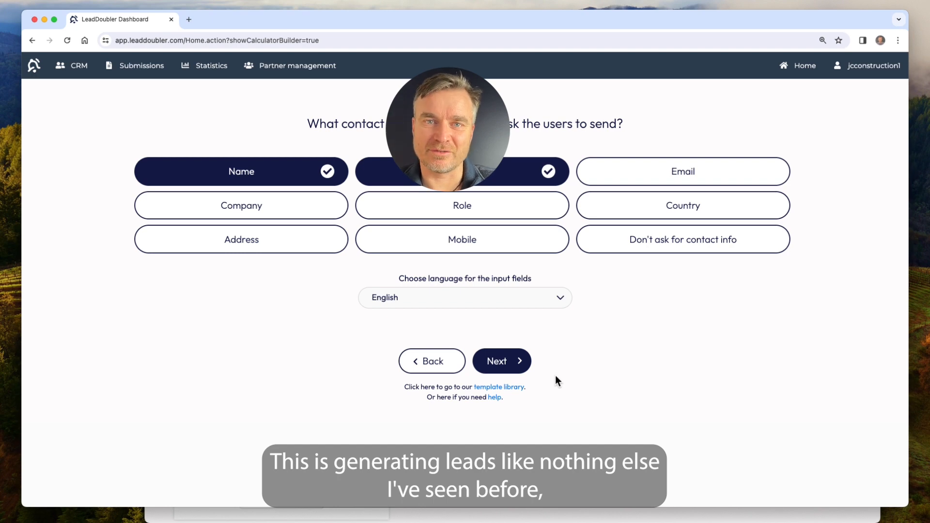
left_click(502, 364)
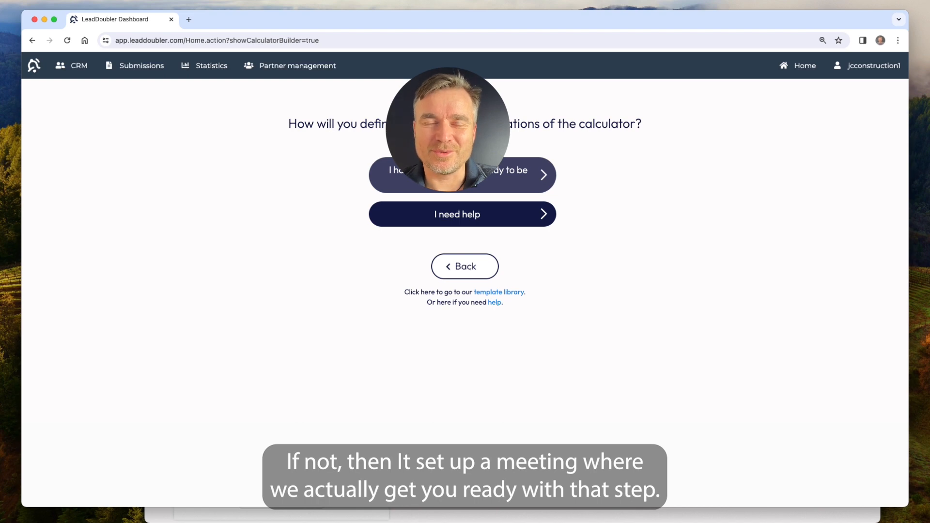
Indicate the spreadsheet is ready and drag demo1.xlsx into the upload zone.
left_click(448, 179)
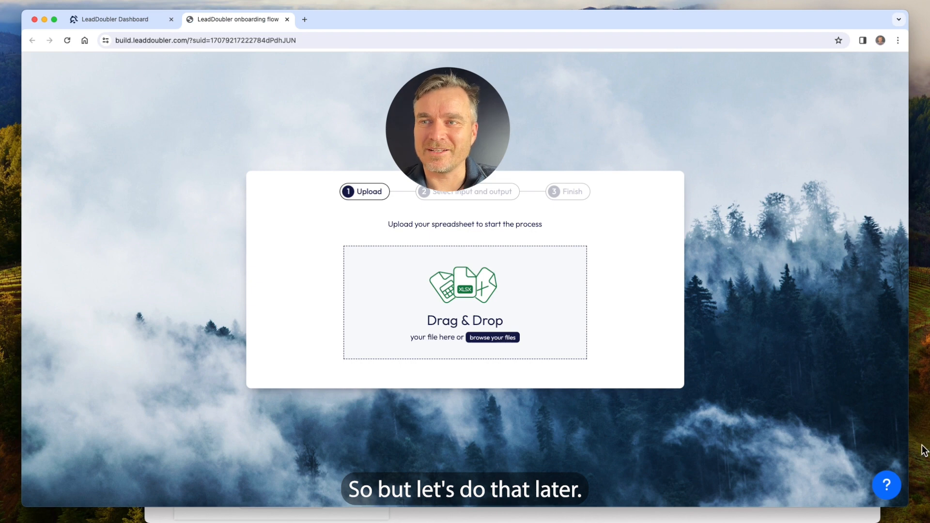
left_click_drag(926, 463, 471, 275)
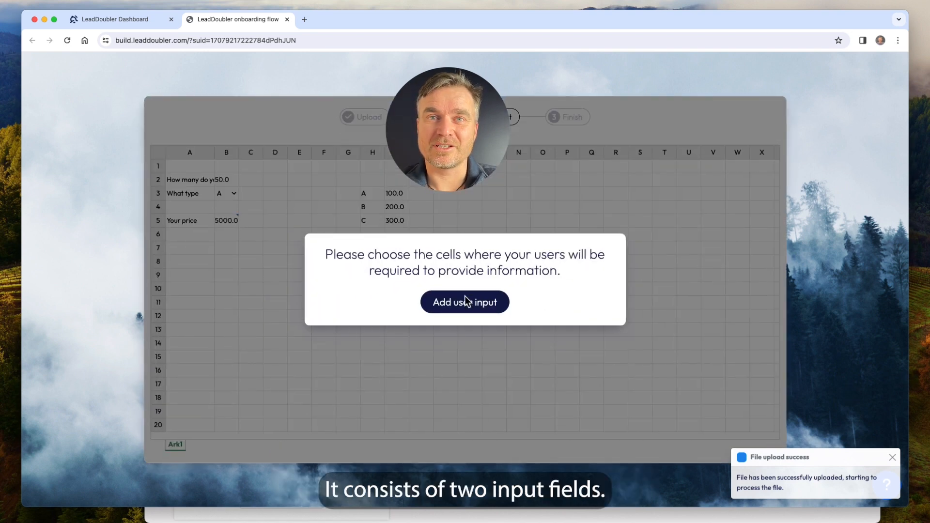
Mark B2 and B3 as visitor inputs and B5 'Your price' as the result.
left_click(464, 301)
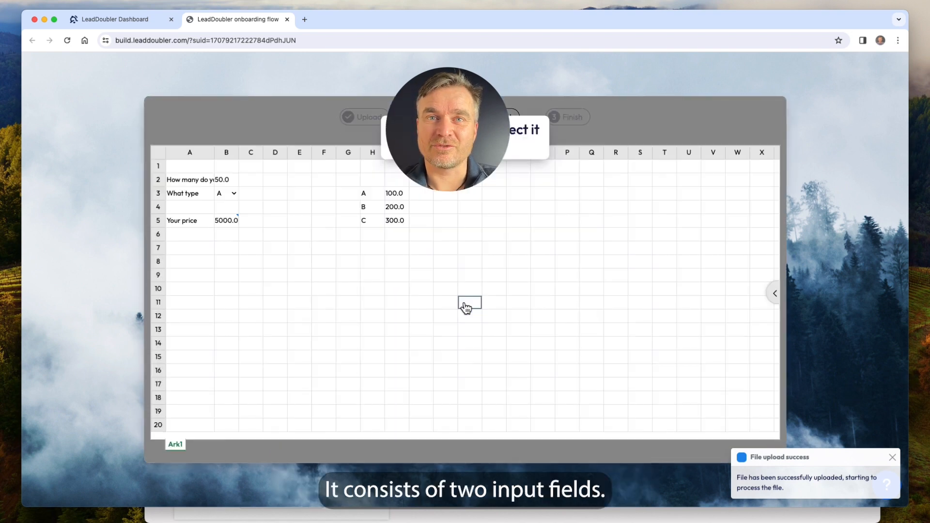
left_click(225, 183)
left_click(224, 197)
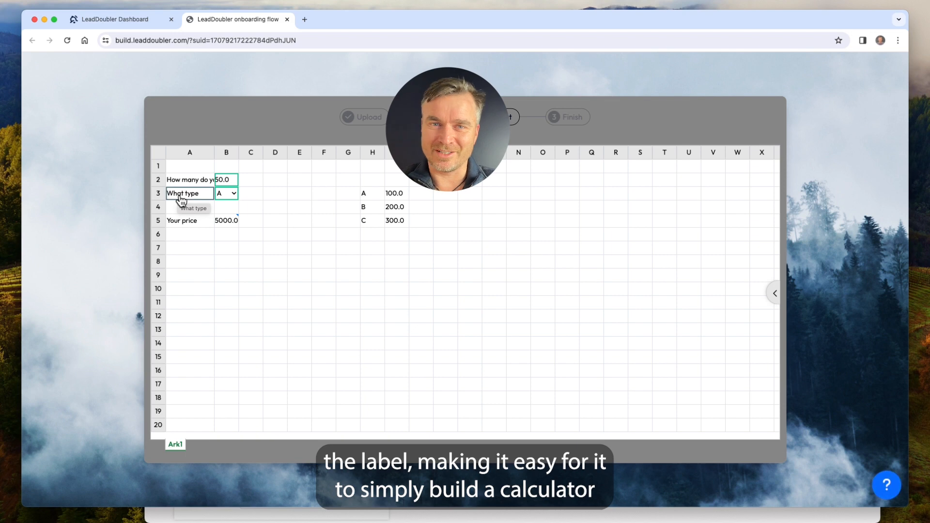
left_click(228, 222)
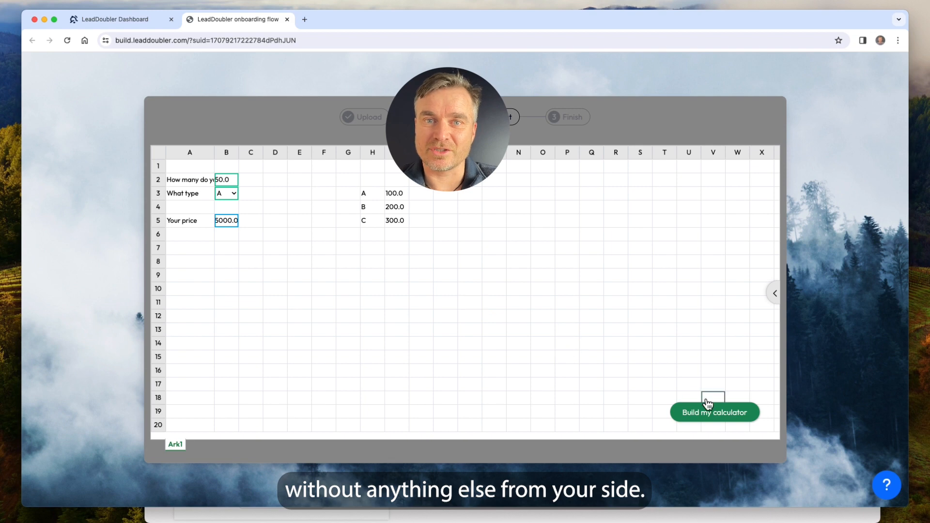
left_click(778, 298)
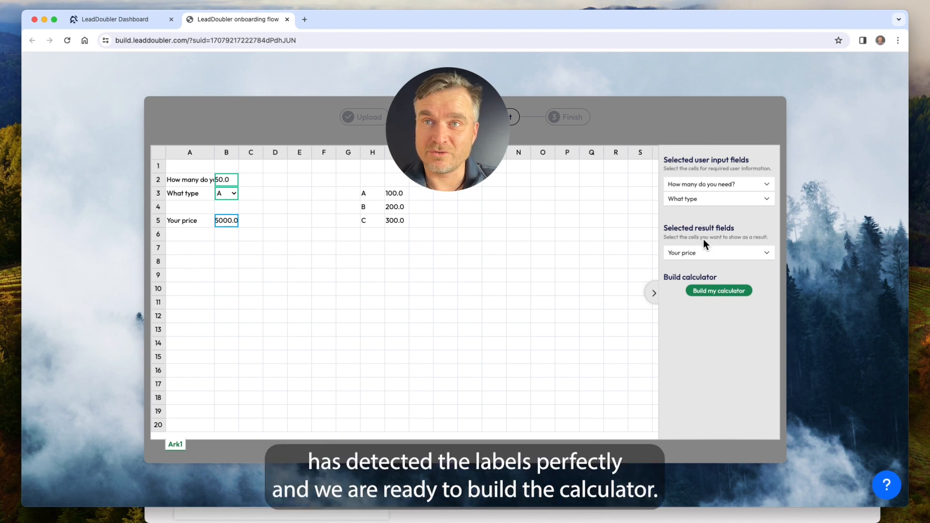
Build the calculator and test it with quantity 23 and type B.
left_click(718, 292)
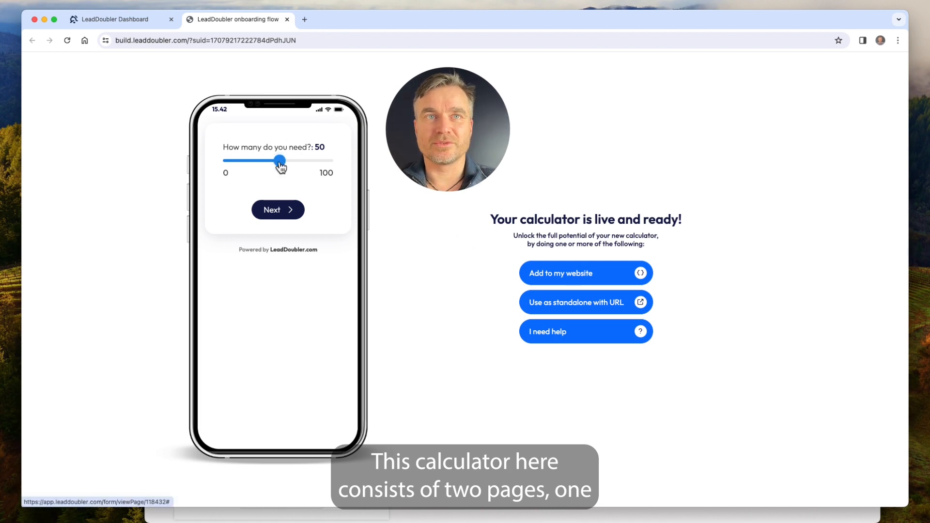
left_click_drag(279, 161, 245, 166)
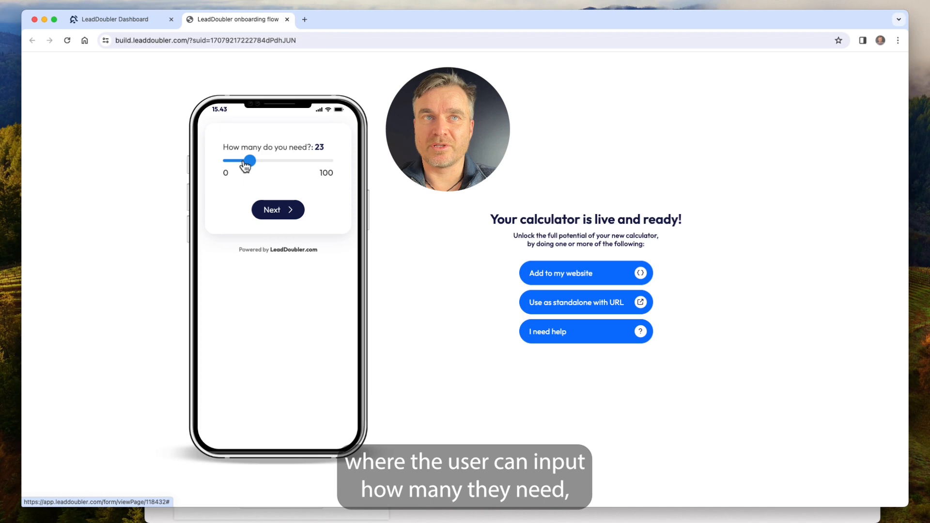
left_click(269, 210)
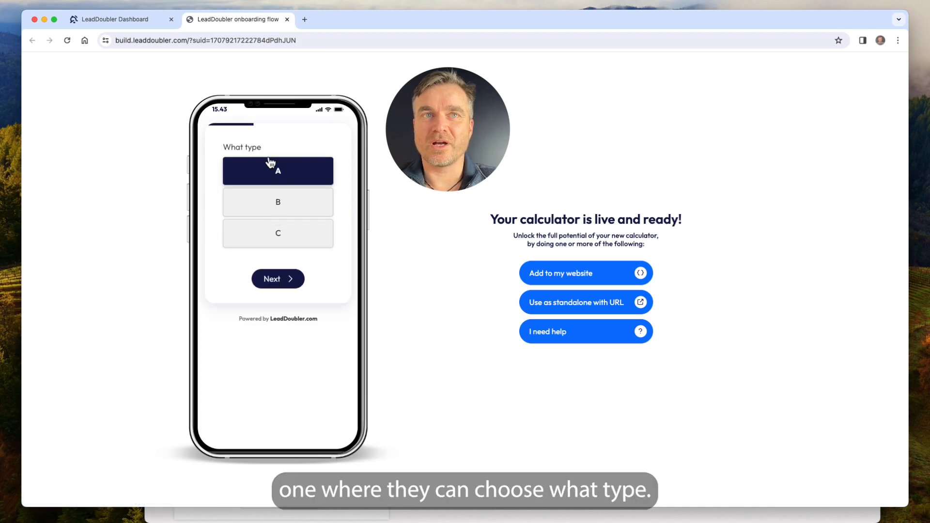
left_click(285, 215)
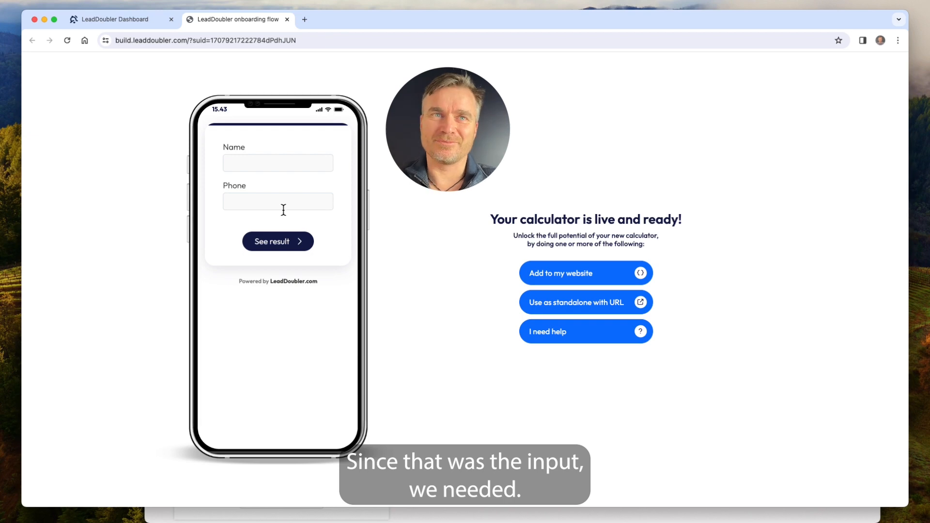
Fill in a test name and phone number in the contact form.
left_click(255, 161)
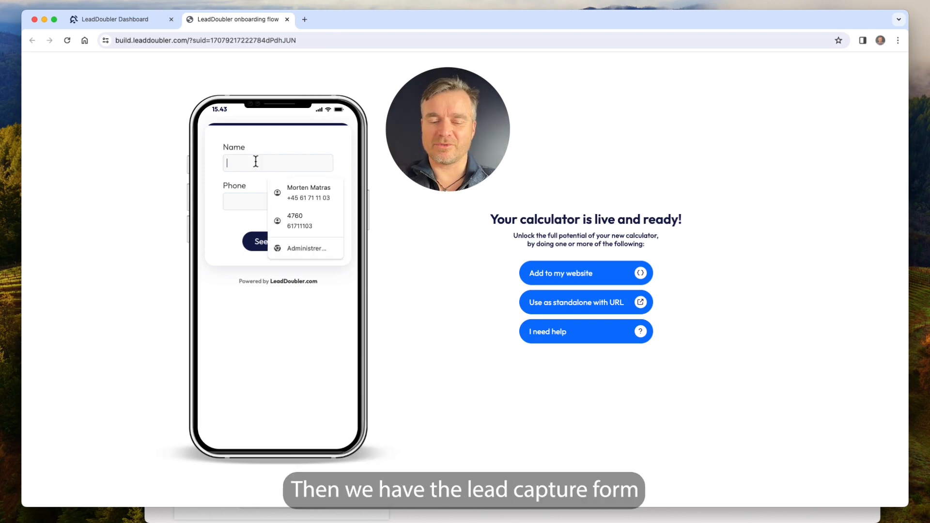
type("Mor")
key("Tab")
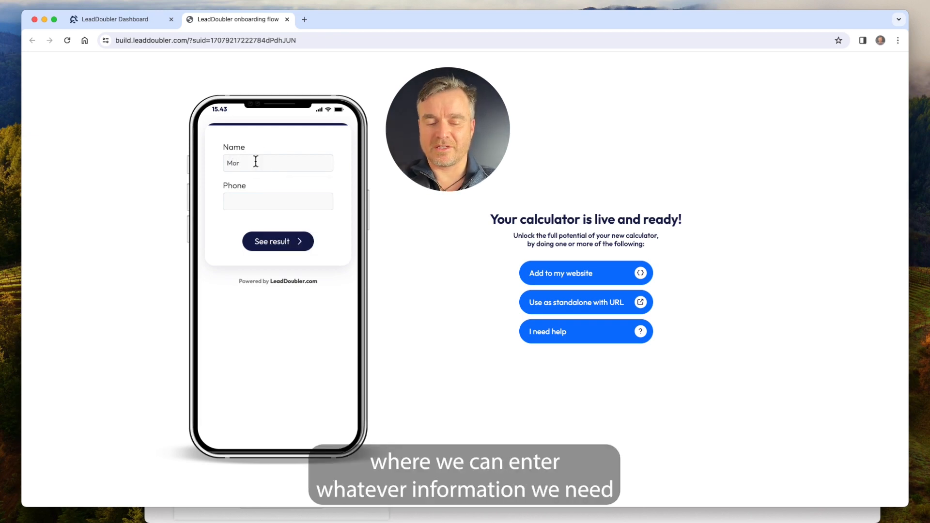
type("676767673")
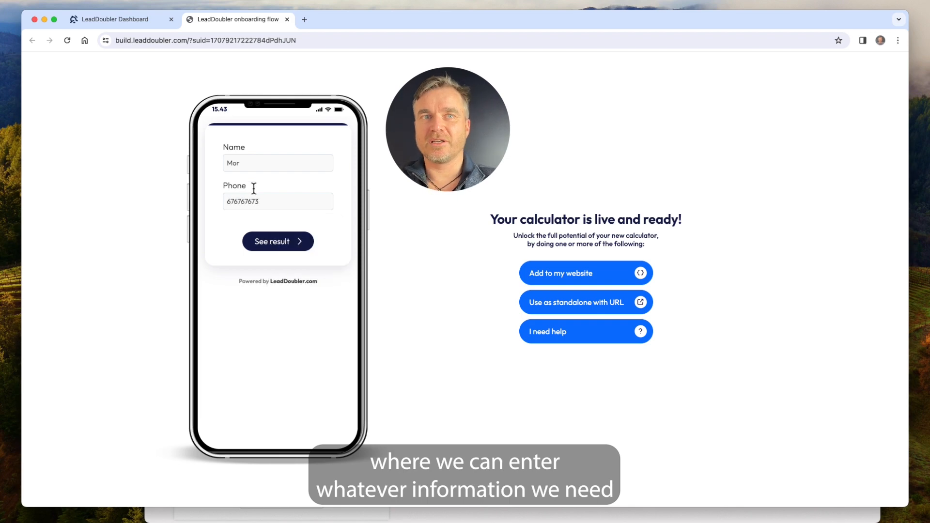
Submit the test entry via 'See result' to reveal the 4,600.00 price.
left_click(279, 249)
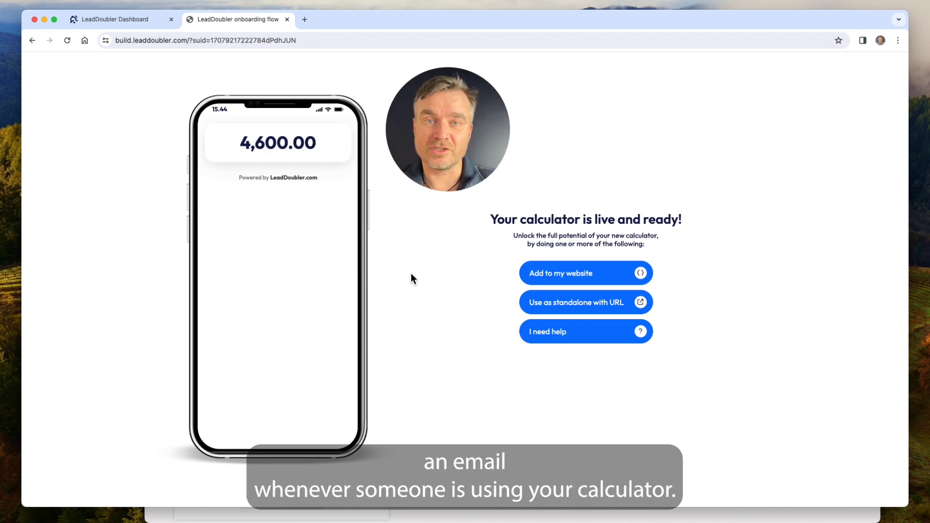
Return to the LeadDoubler dashboard home and open the calculator's publish page.
left_click(121, 19)
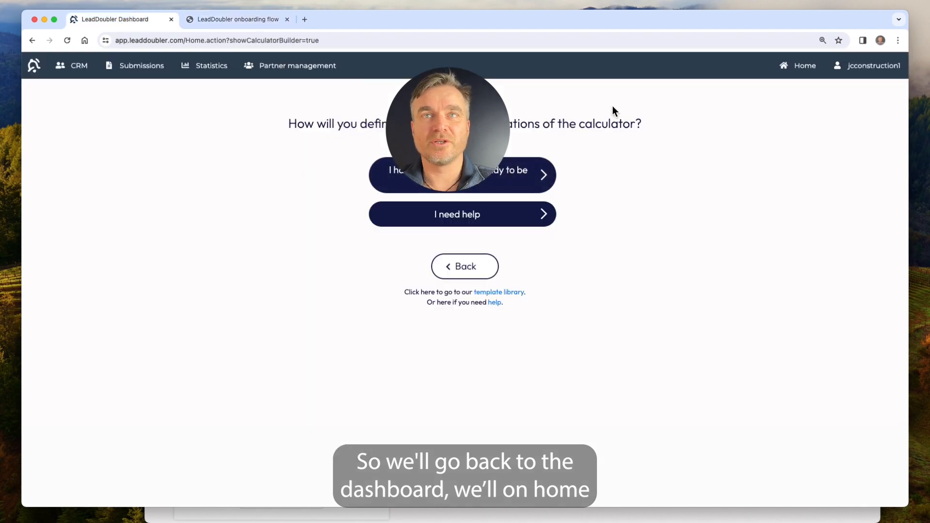
left_click(797, 68)
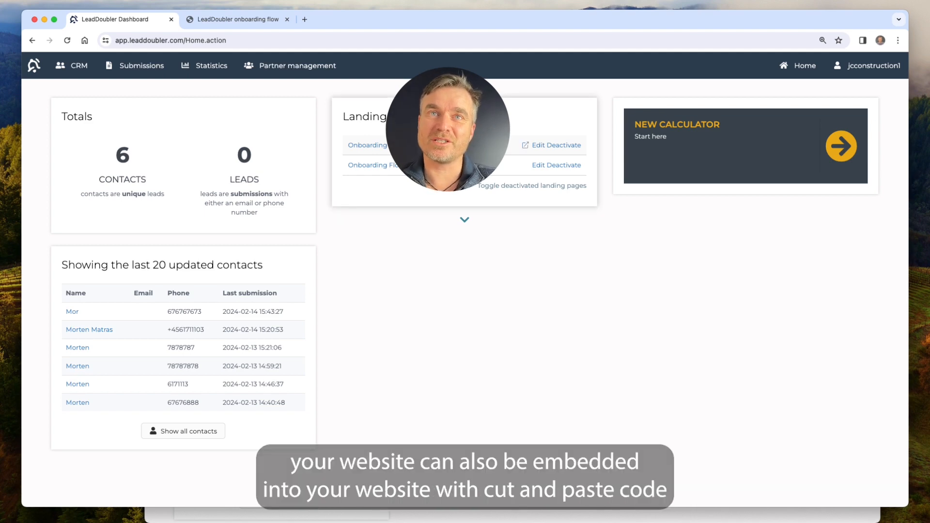
left_click(368, 145)
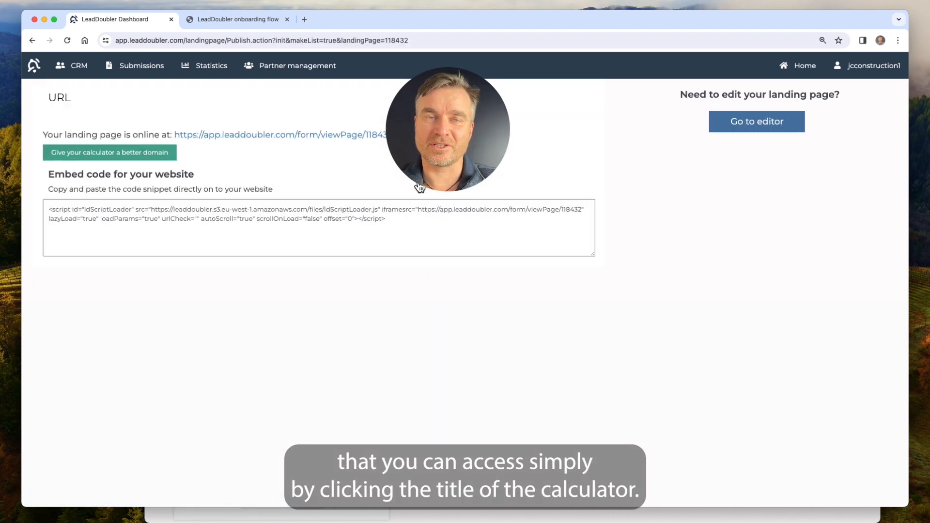
Select the entire 'Embed code for your website' script snippet.
left_click(400, 216)
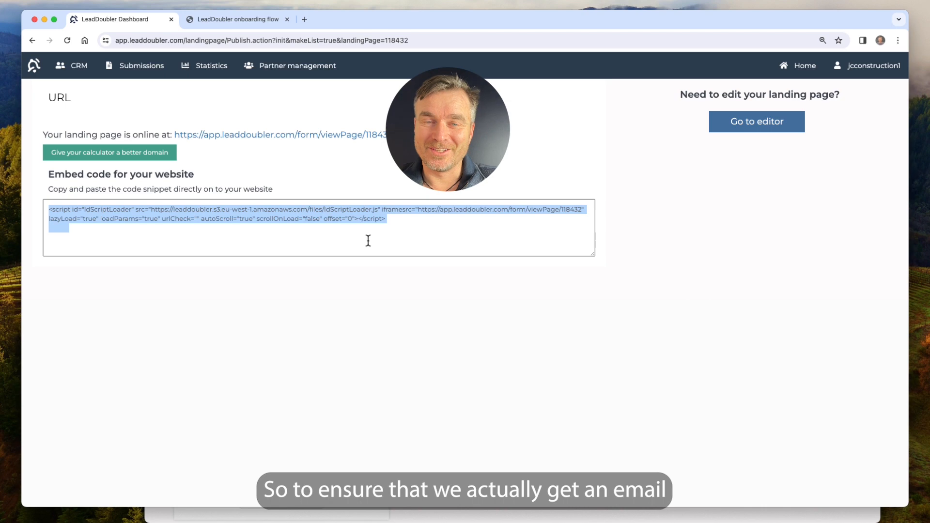
Enable the EmailSender automation in the editor and browse the integrations list.
left_click(748, 130)
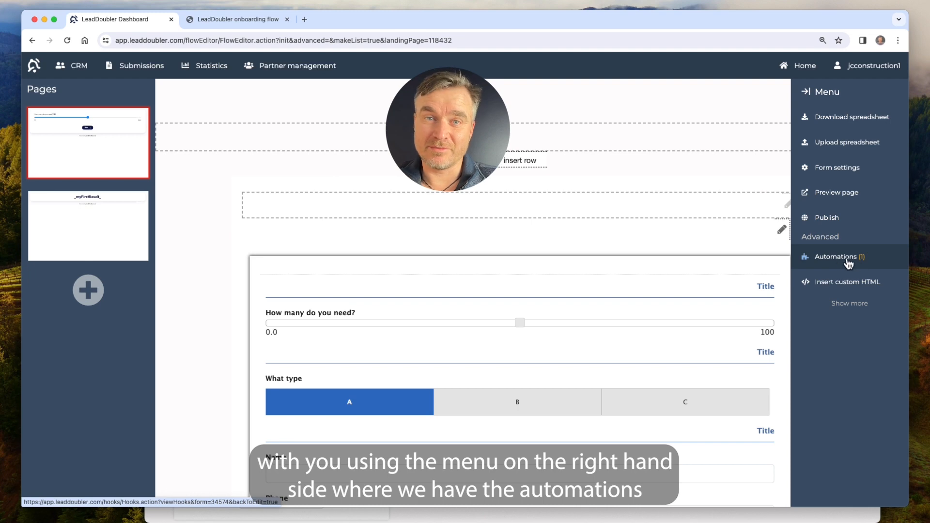
left_click(848, 264)
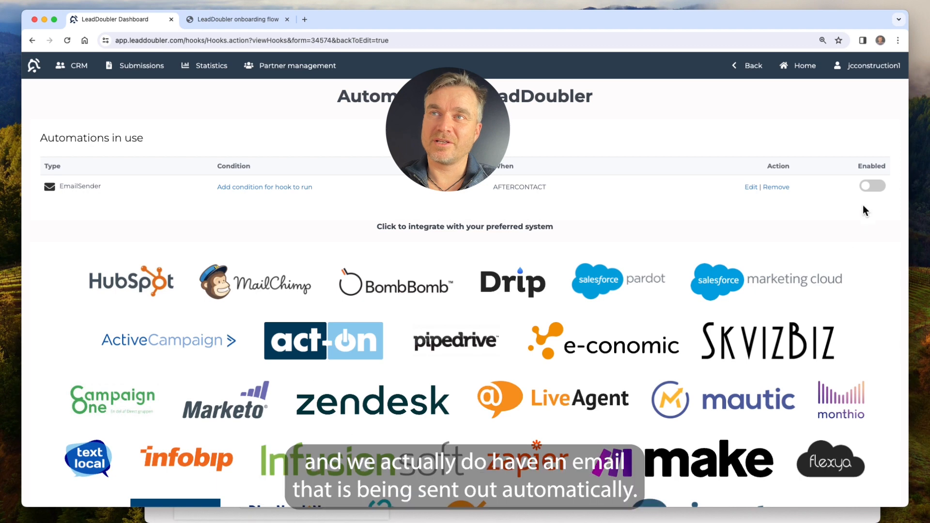
left_click(880, 194)
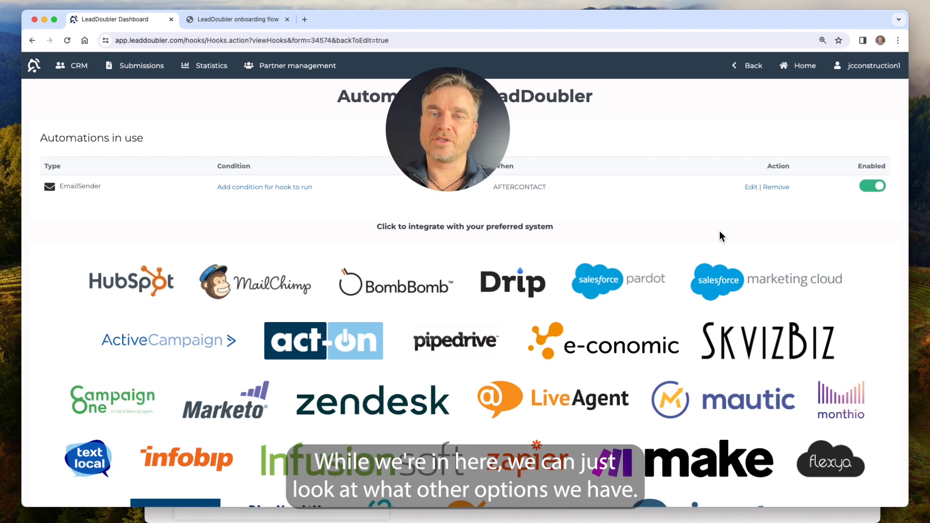
scroll(721, 234, "down", 5)
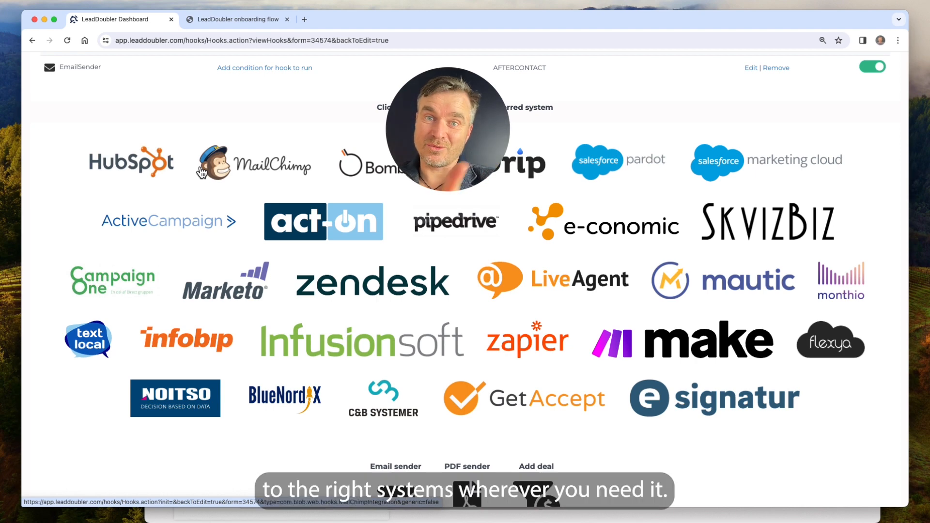
scroll(699, 472, "down", 2)
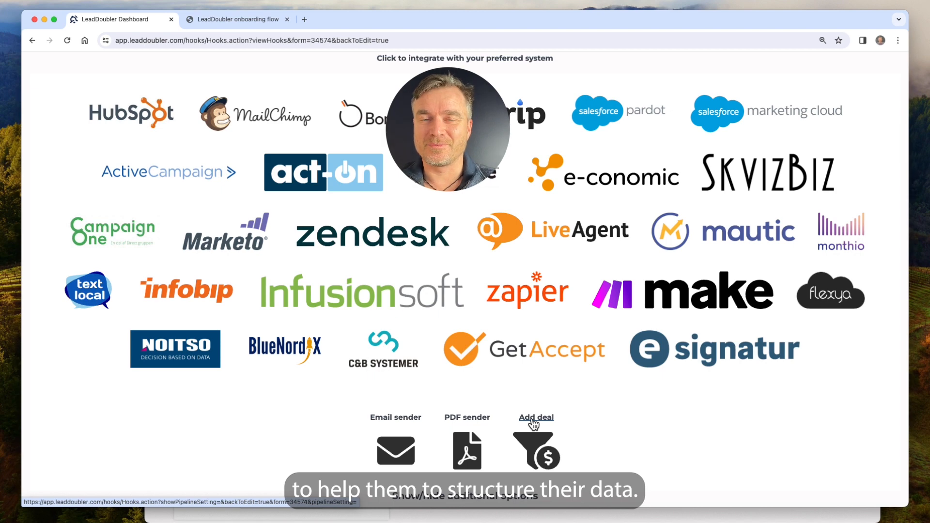
Save an Add deal automation targeting 'New pipeline name', Inbox stage, created Always.
left_click(533, 420)
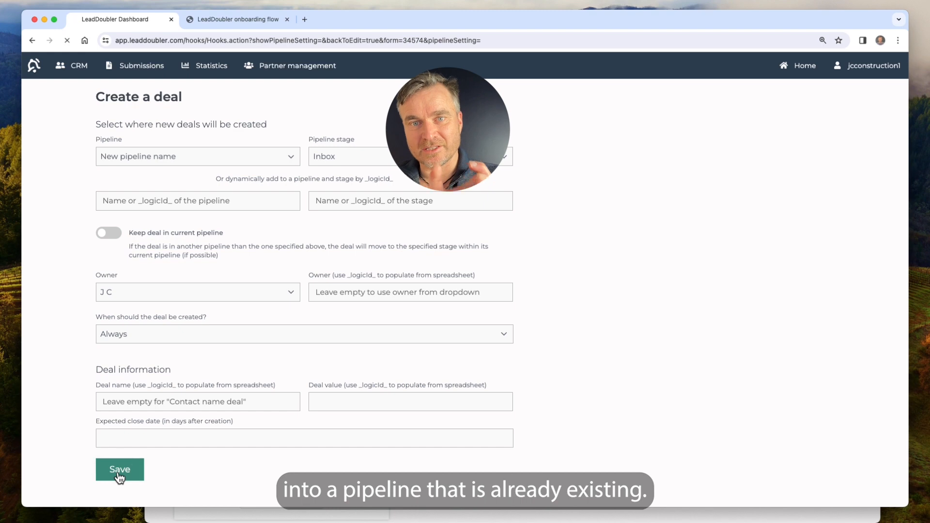
left_click(119, 477)
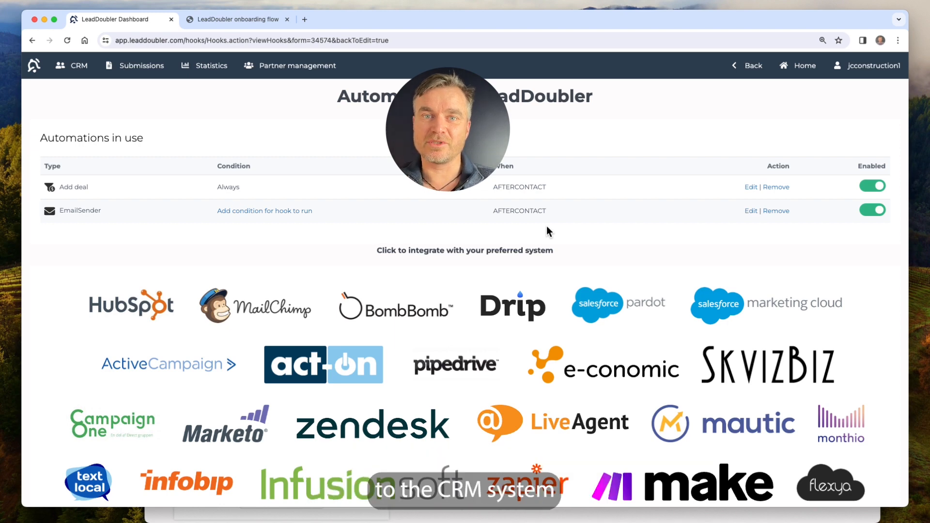
View the still-empty CRM Deals pipeline, then return to the live calculator onboarding page.
left_click(75, 71)
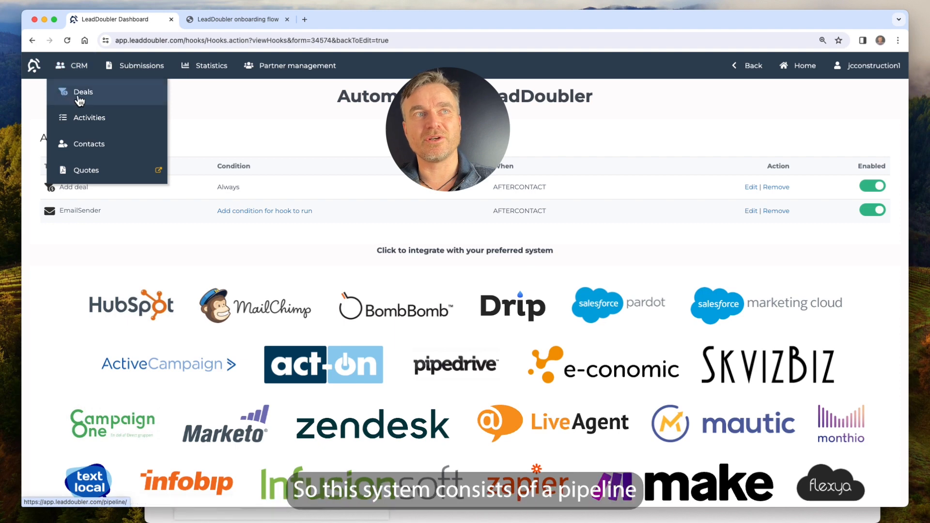
left_click(79, 99)
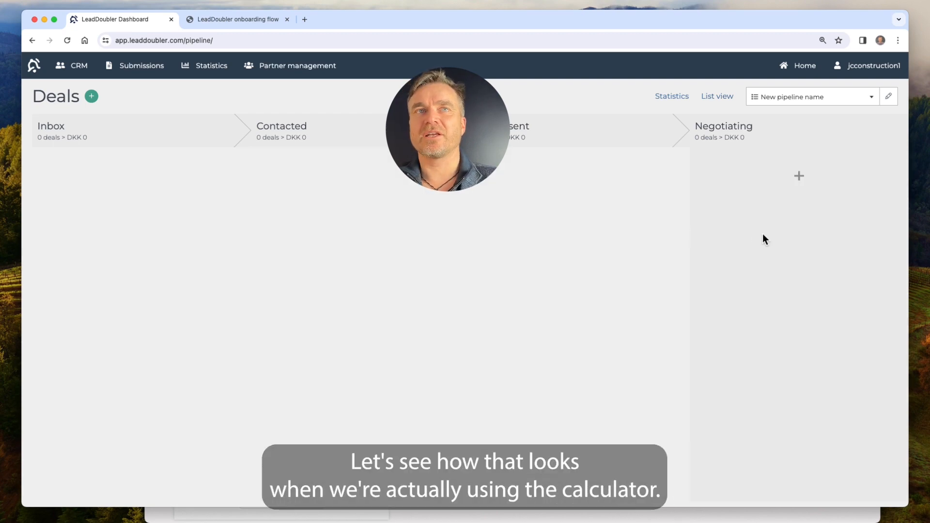
left_click(250, 19)
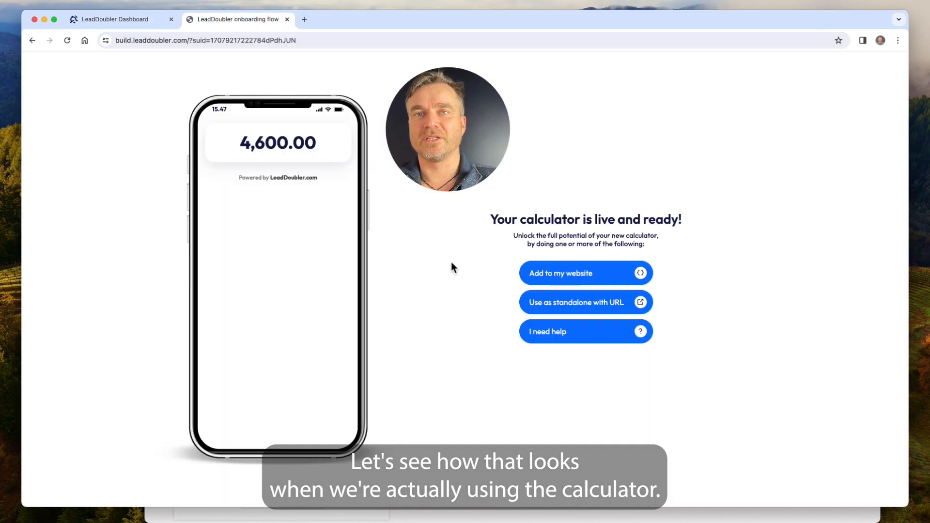
Open the calculator via 'Use as standalone with URL' in a new tab.
left_click(574, 307)
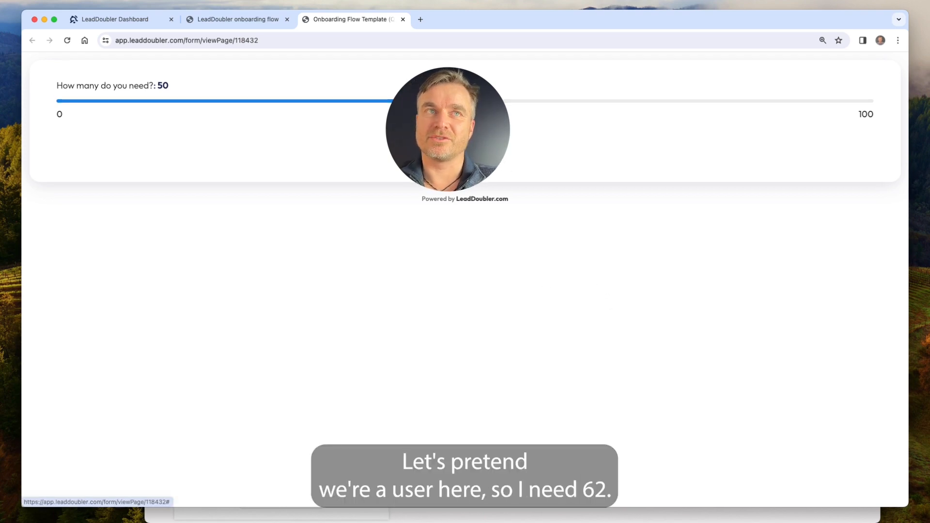
Submit a test entry: quantity about 61, type C, a test name and phone number.
left_click_drag(466, 103, 565, 110)
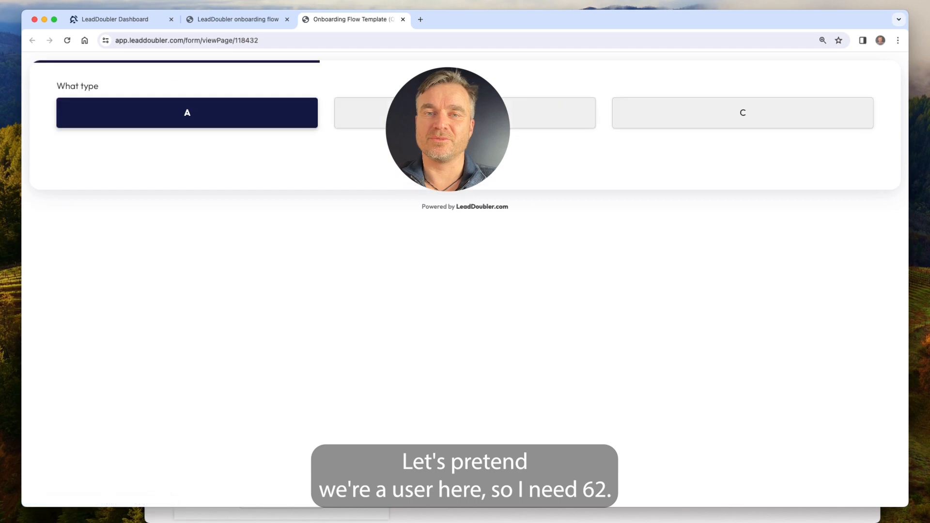
left_click(704, 121)
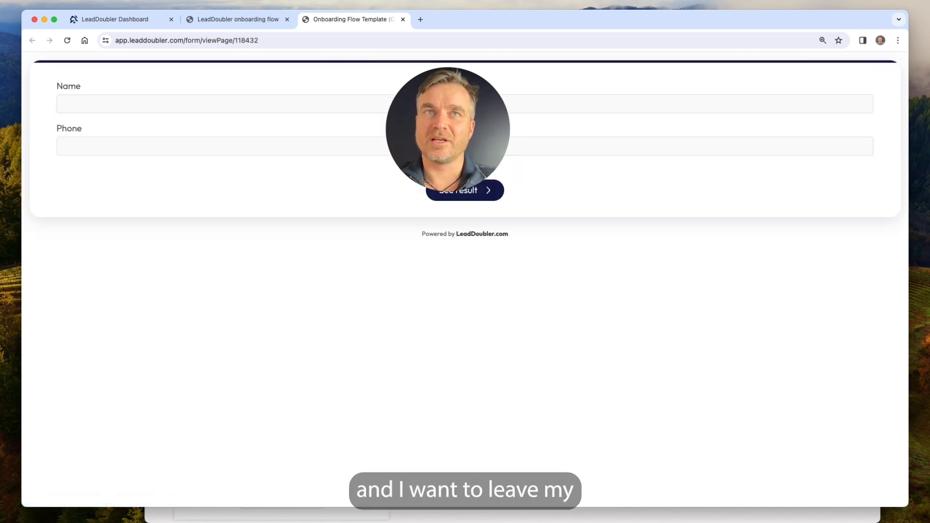
type("L")
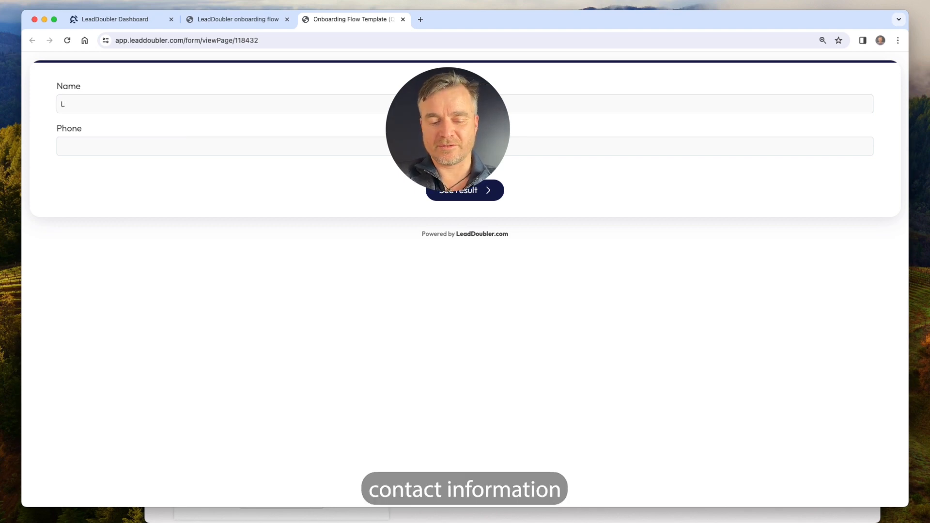
type("ars")
key("Tab")
type("67676767")
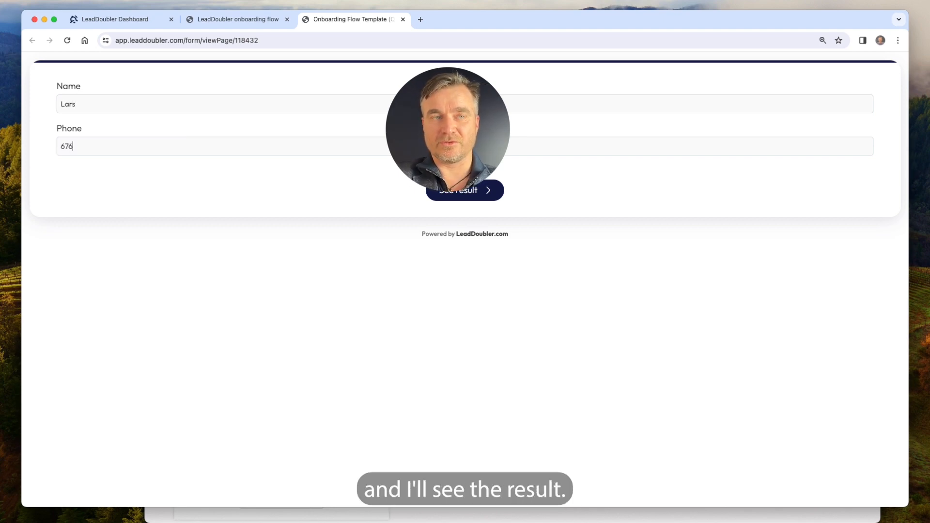
left_click(477, 195)
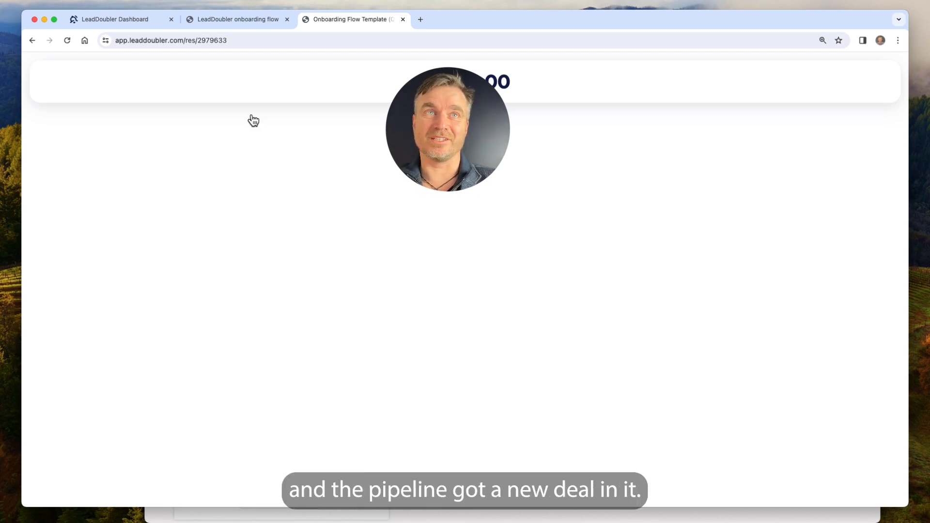
Reload the Deals pipeline and move the new test deal from Inbox to Quote sent.
left_click(144, 24)
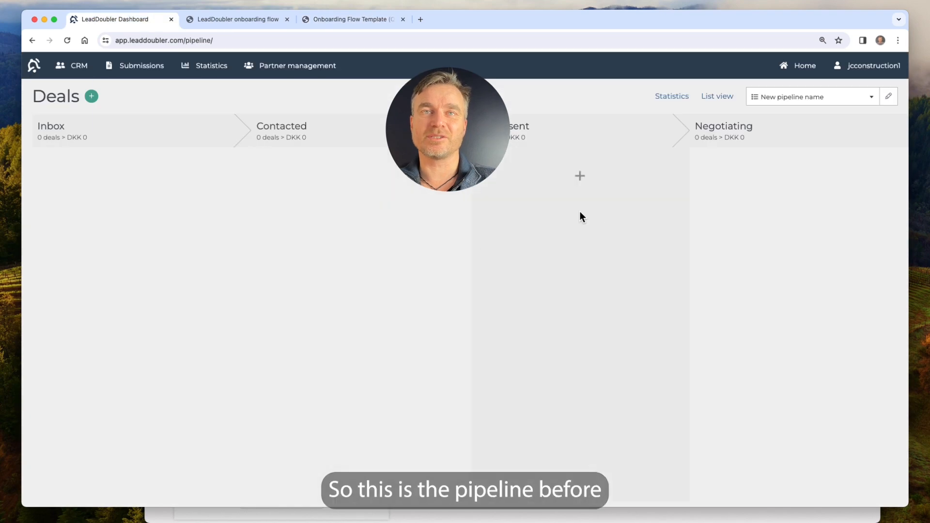
key("super+r")
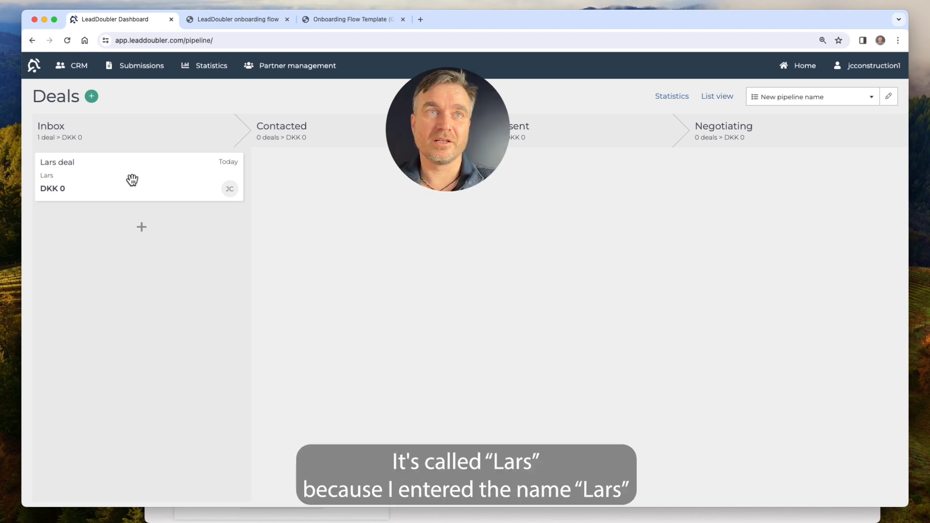
left_click_drag(132, 179, 546, 197)
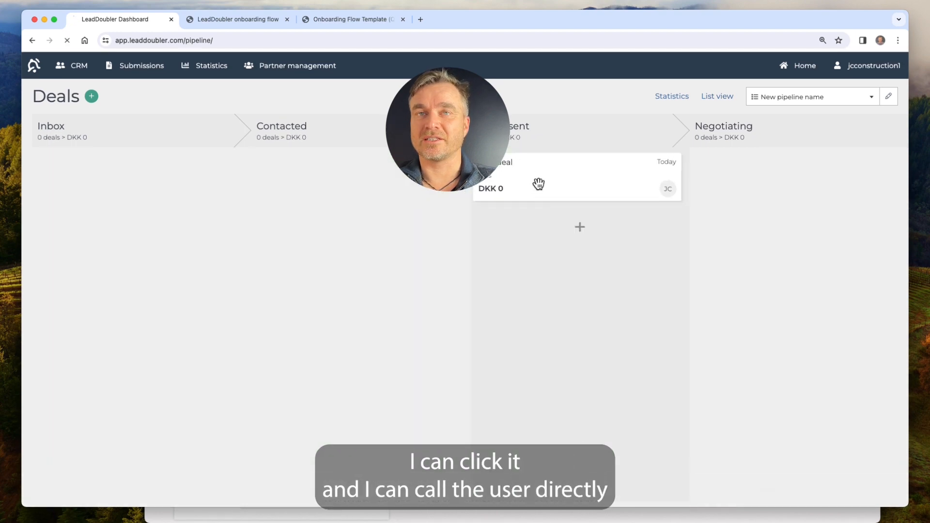
Open the DKK 0 test deal's detail page from the Quote sent column.
left_click(538, 184)
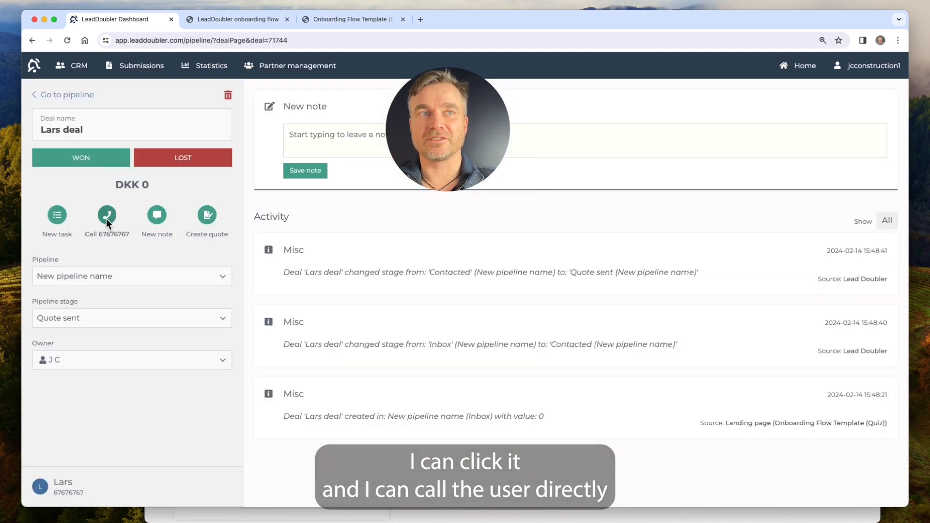